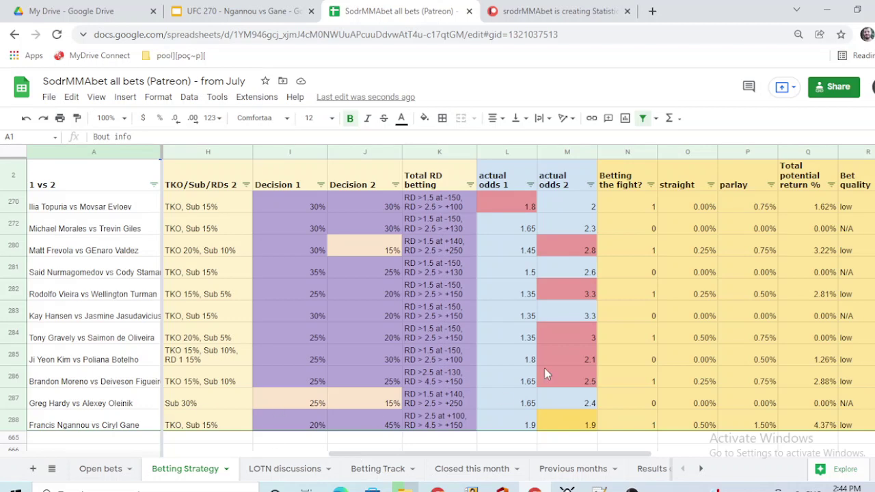
Step: Examine the Betting Strategy table's bouts, from Topuria vs Evloev to Ngannou vs Gane, with their odds and stakes
scroll(621, 317, up, 1)
scroll(644, 333, down, 3)
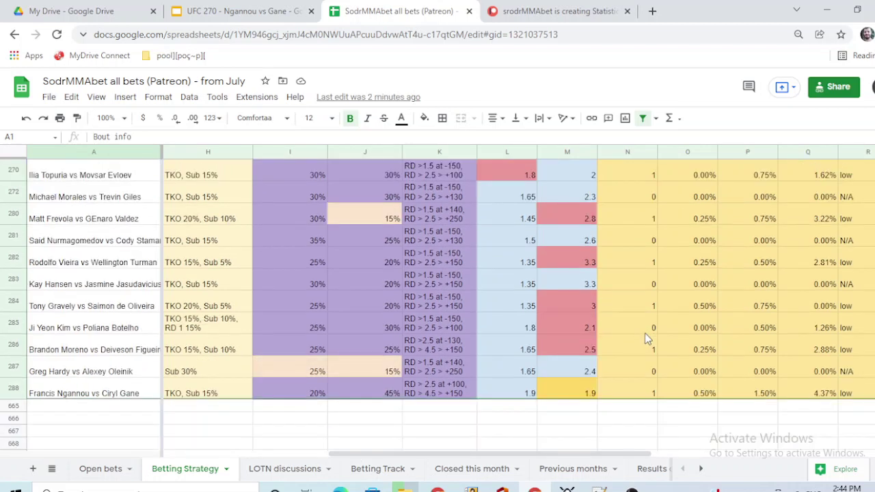
scroll(645, 333, up, 1)
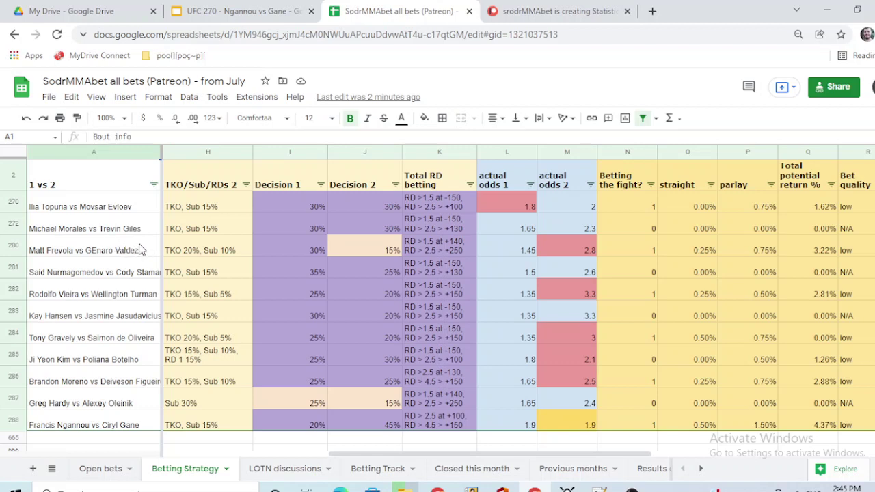
scroll(126, 237, up, 1)
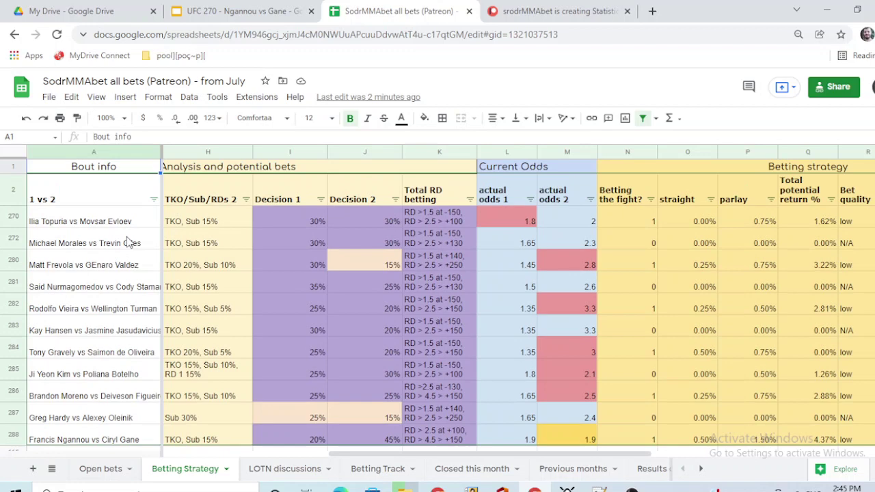
scroll(410, 308, down, 2)
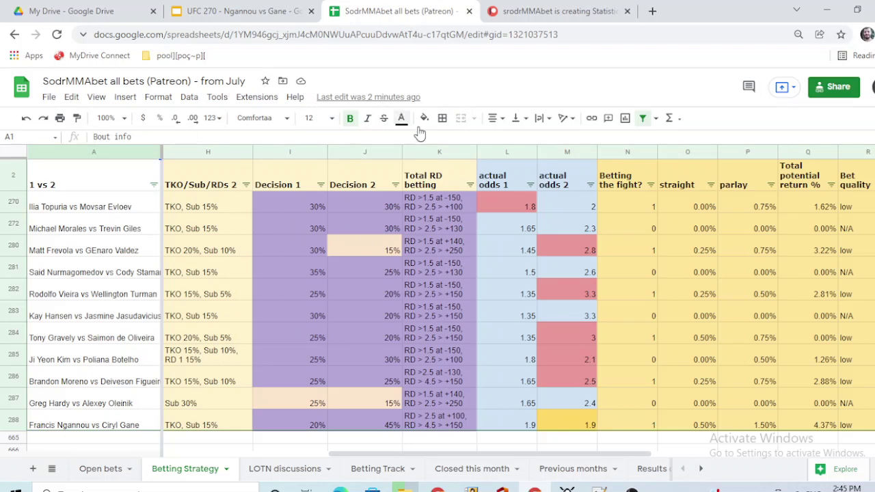
Step: Open the LOTN discussions sheet and review its bet lines, including Ngannou Gane O 1.5, Gane by dec and Raoni Barcelos
click(272, 471)
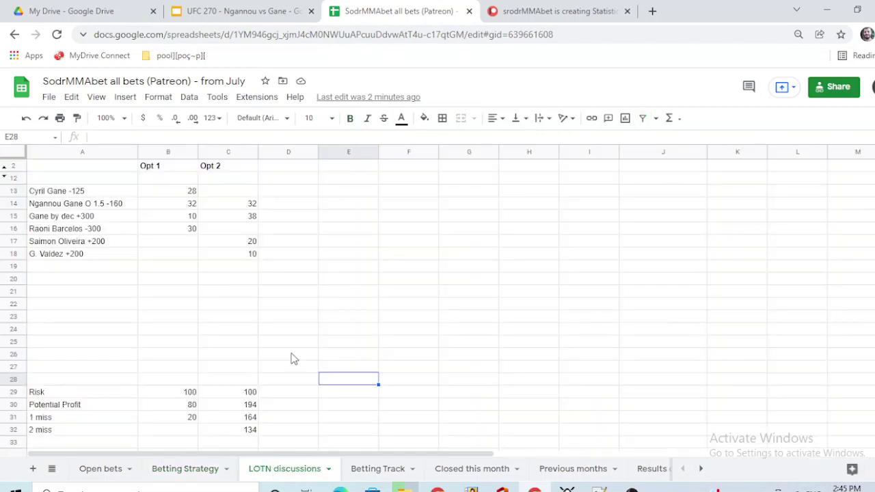
scroll(372, 294, up, 1)
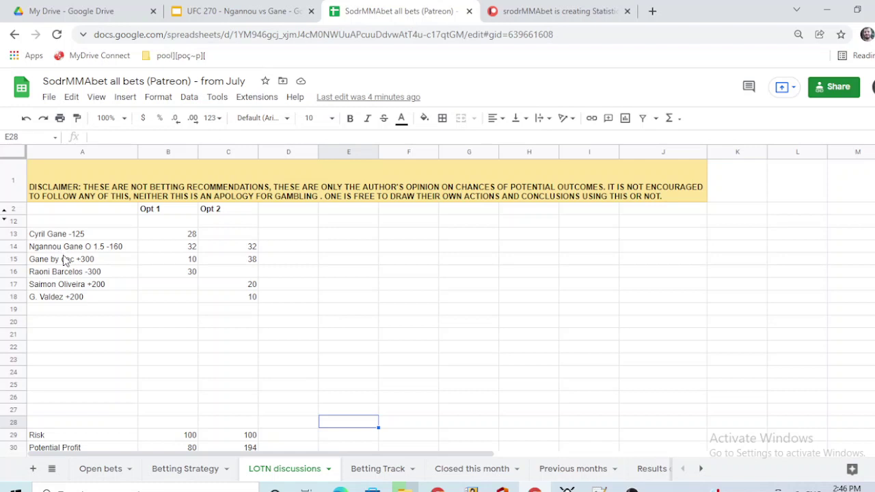
click(111, 253)
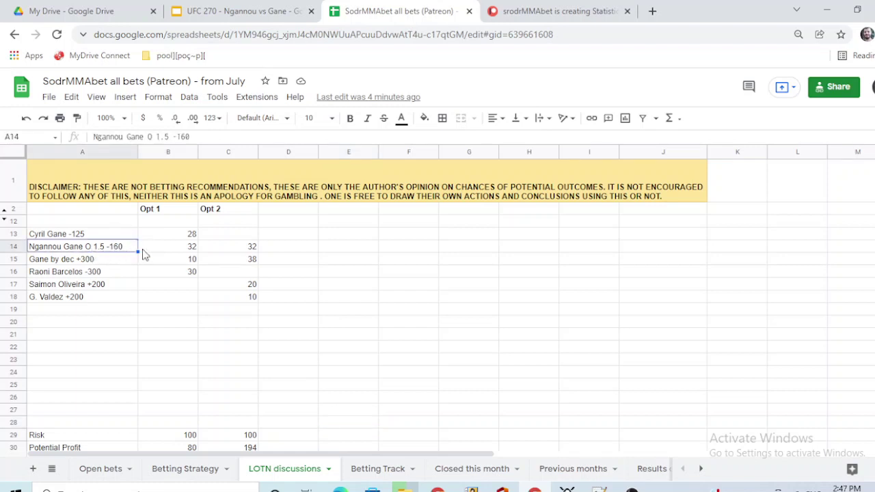
click(119, 266)
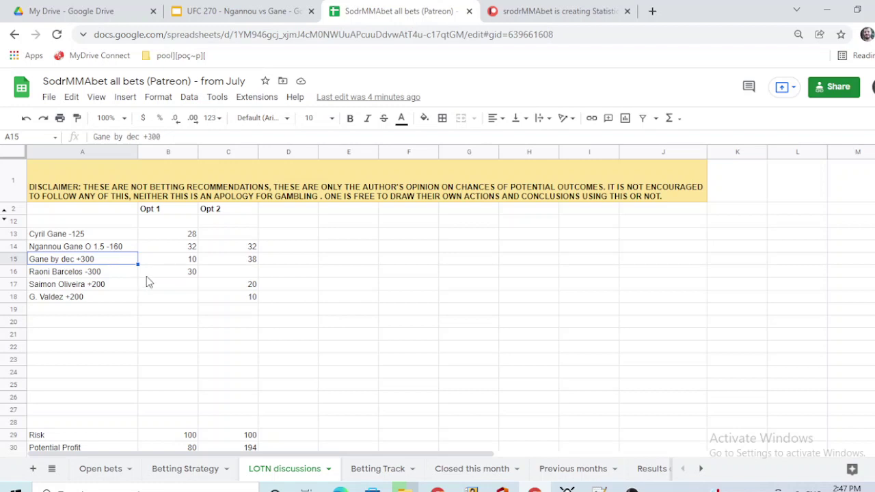
click(106, 274)
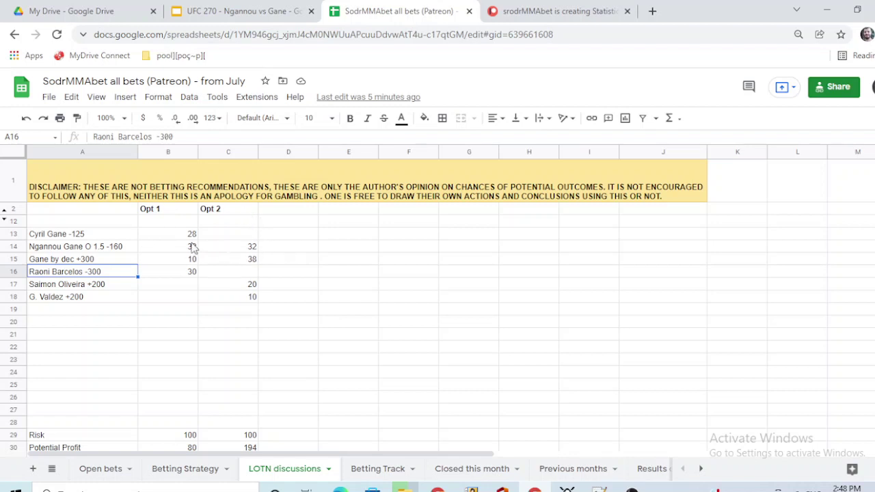
click(129, 250)
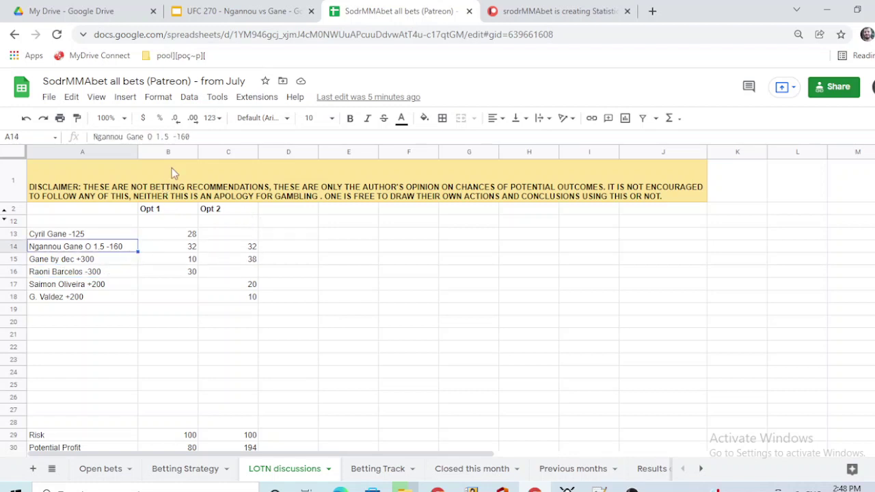
click(102, 259)
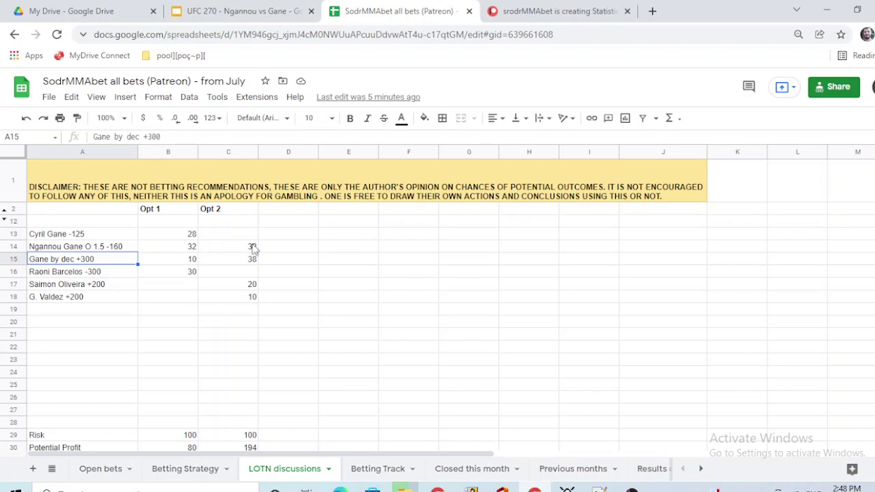
Step: Compare the stakes of Opt 1 and Opt 2 with their risk, potential profit, 1 miss and 2 miss rows
scroll(258, 267, down, 1)
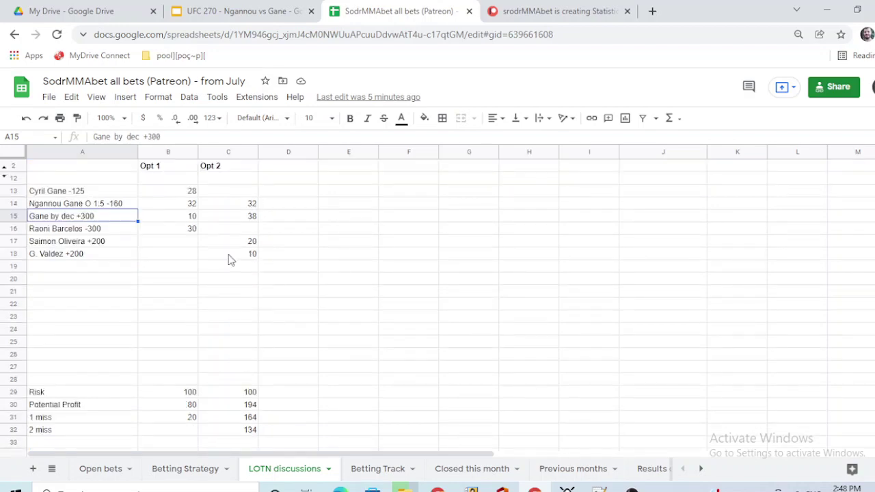
scroll(237, 265, up, 1)
scroll(193, 246, down, 1)
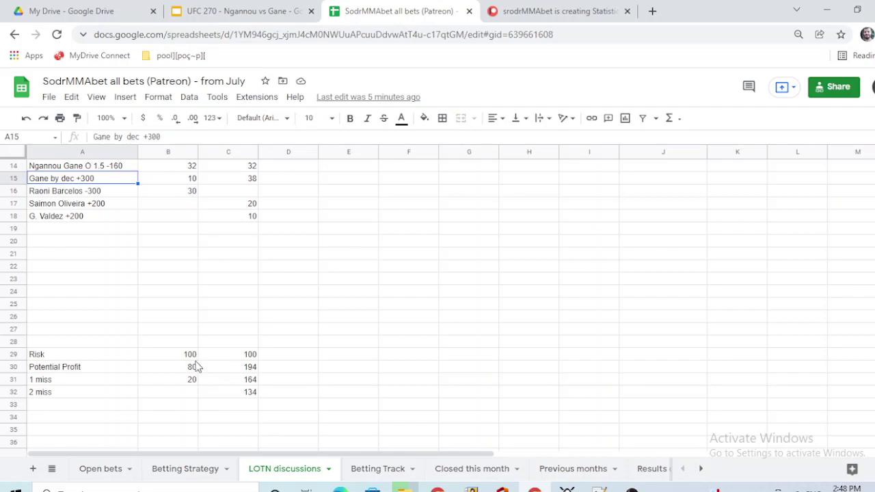
scroll(202, 363, up, 1)
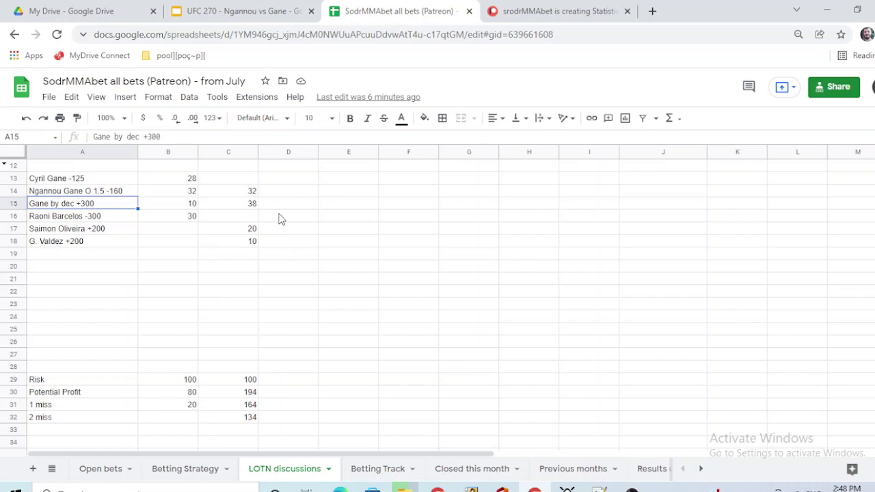
scroll(270, 281, up, 2)
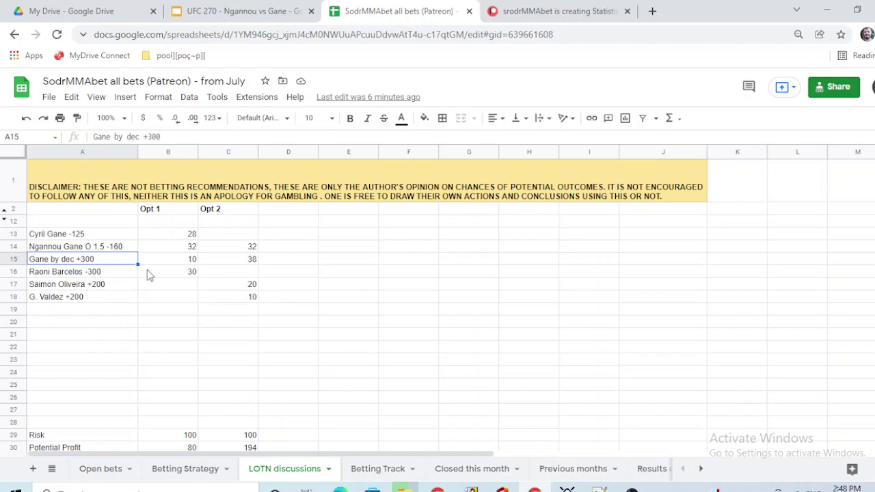
scroll(241, 374, down, 2)
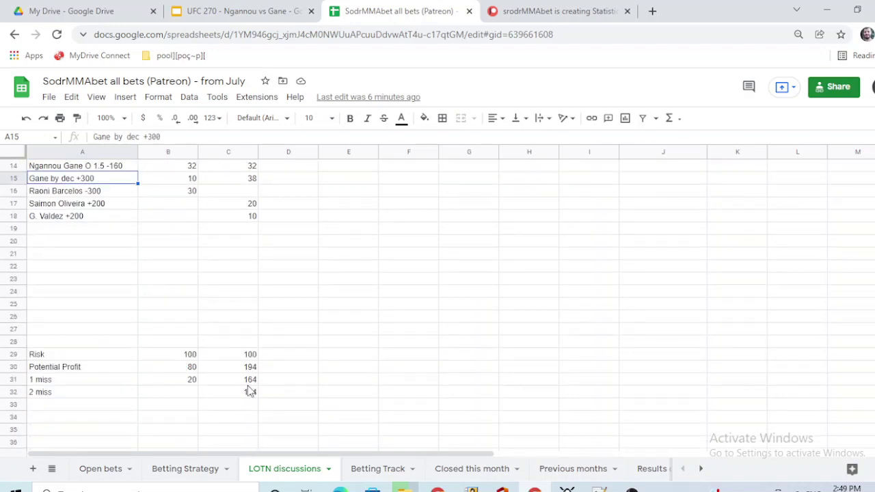
click(250, 395)
scroll(251, 386, up, 1)
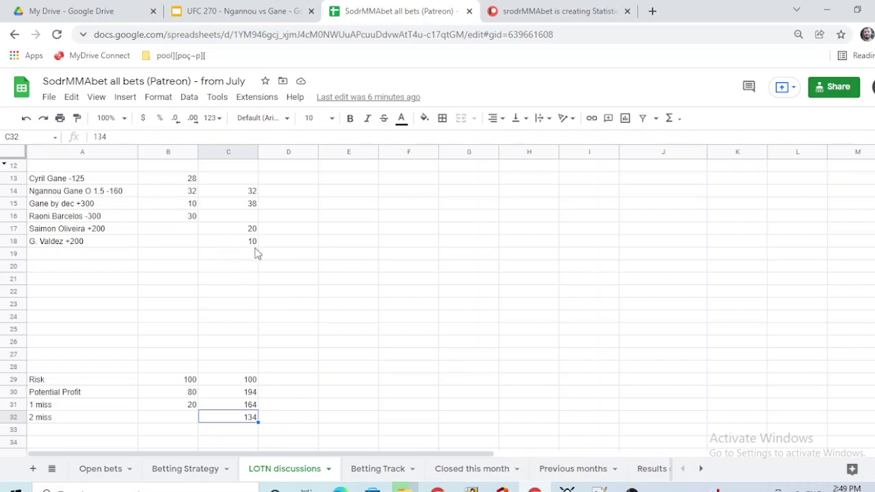
scroll(264, 249, up, 2)
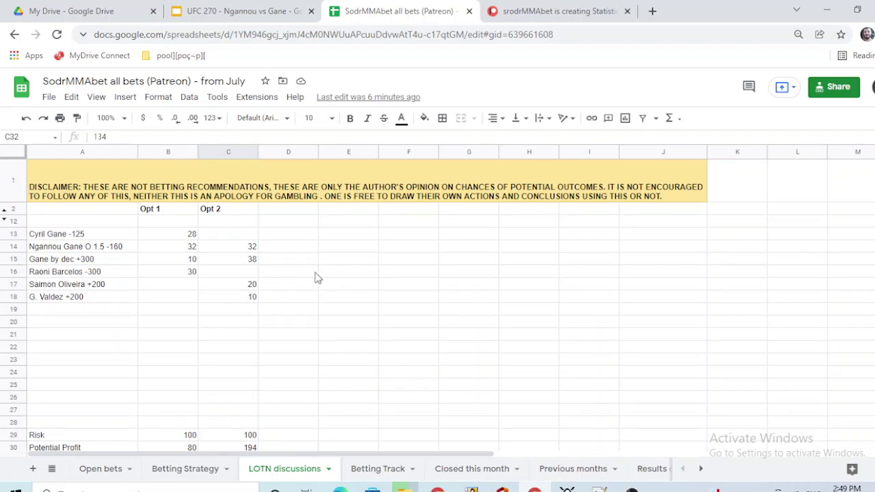
Step: Review the Opt 2 stakes in LOTN discussions, check the Betting Strategy sheet, and return to LOTN discussions
click(131, 251)
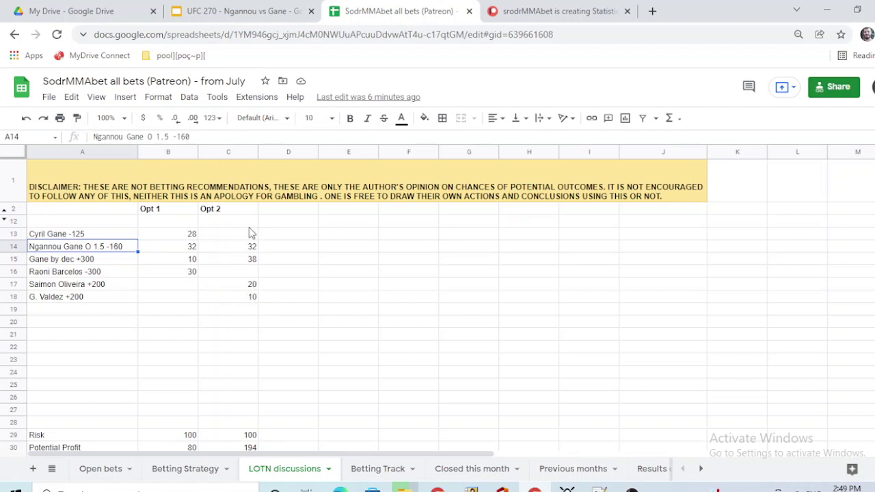
drag(248, 211, 258, 303)
click(341, 323)
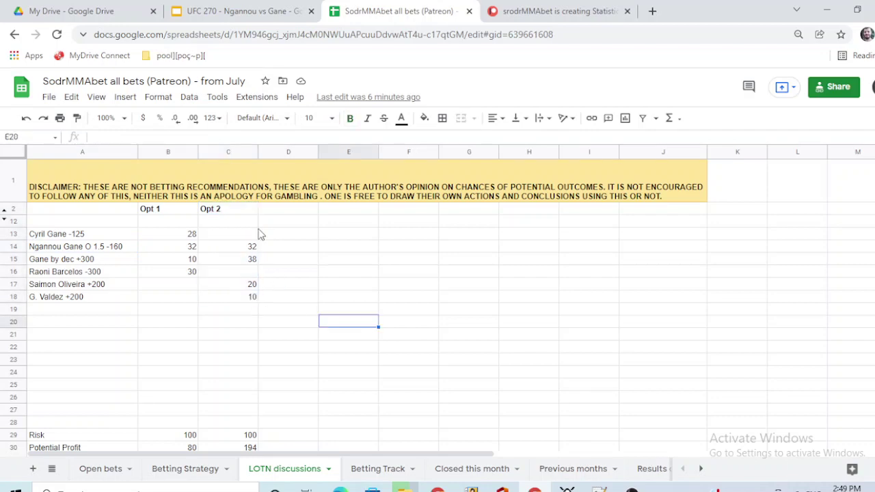
click(199, 469)
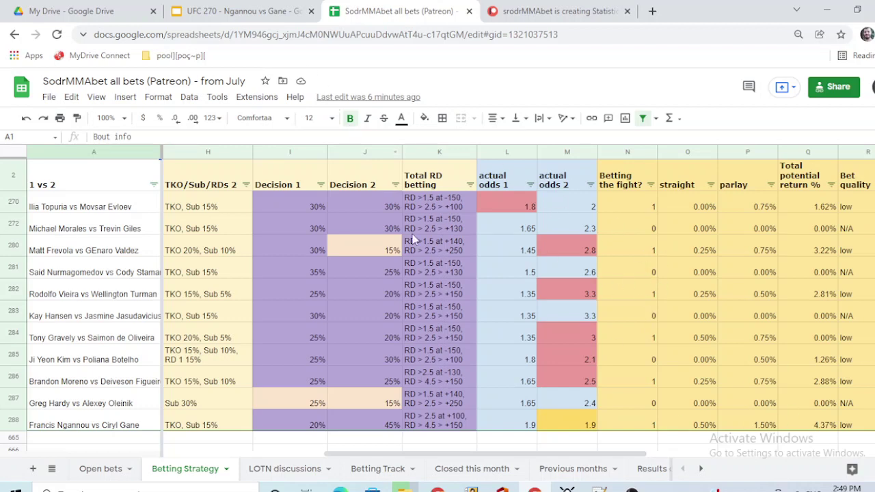
click(248, 471)
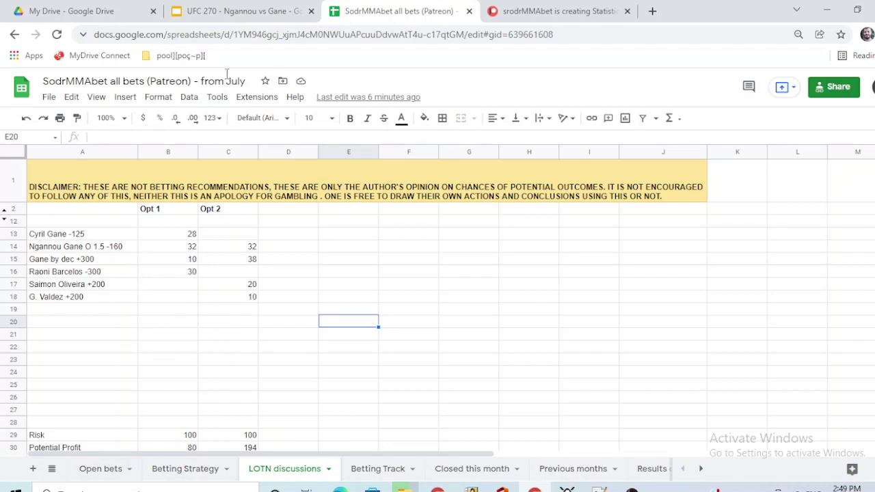
Step: In the Open bets sheet, filter the Events column to keep UFC 270 and exclude UFC FN 200
click(91, 473)
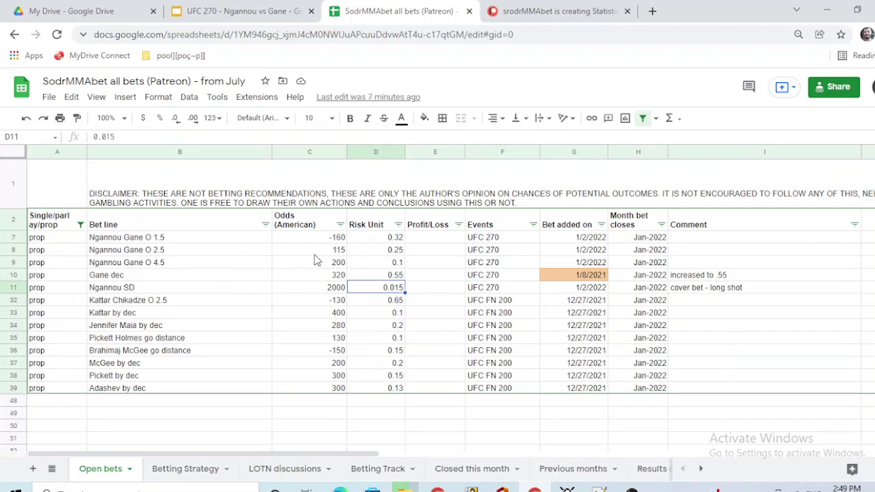
click(532, 224)
click(459, 425)
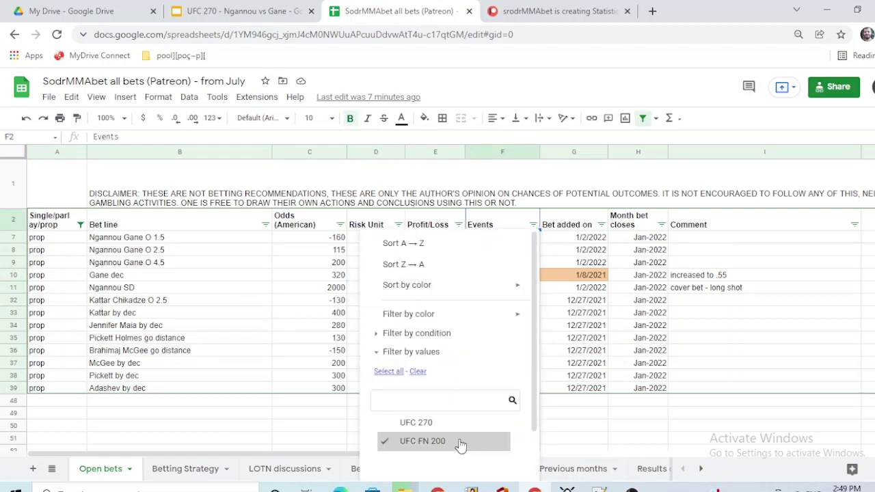
click(461, 442)
click(460, 424)
scroll(459, 430, down, 1)
click(498, 461)
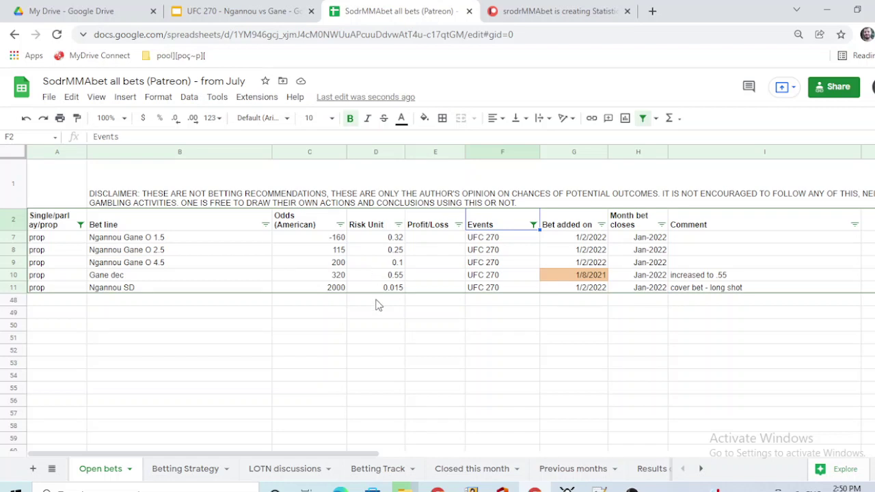
Step: Check the Ngannou SD bet line and its odds, and hide the Risk Unit column
click(138, 288)
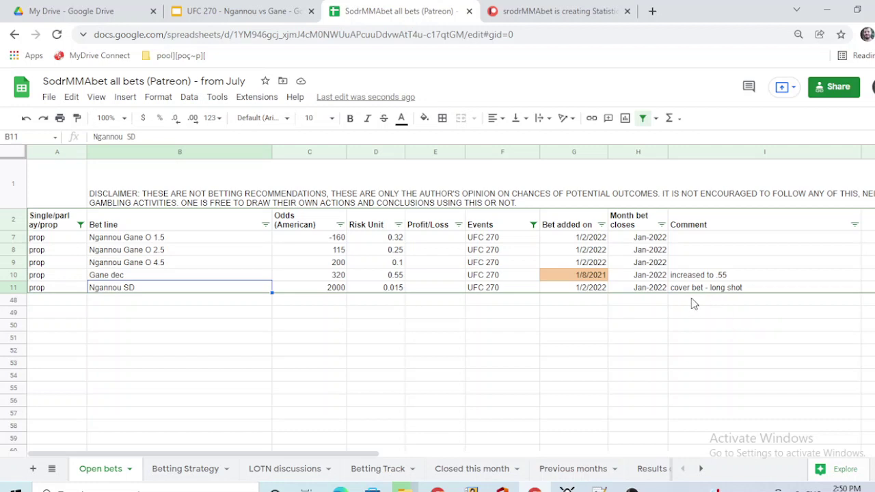
click(339, 291)
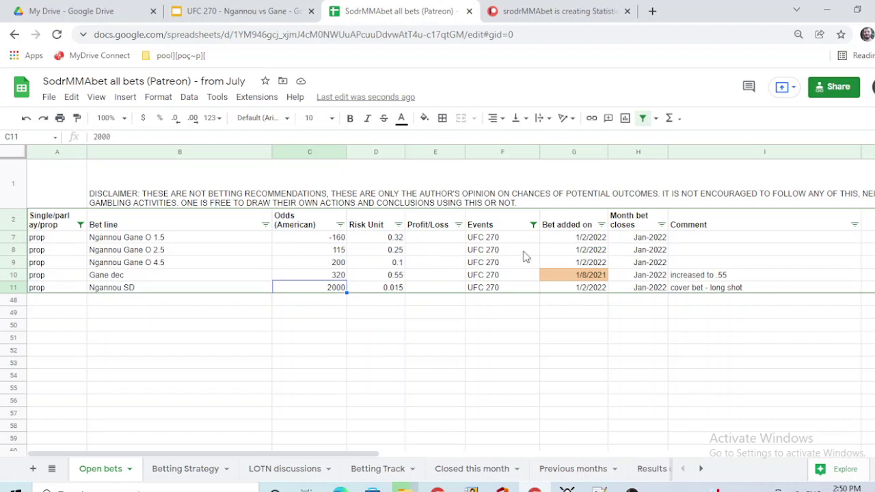
click(376, 153)
right_click(376, 153)
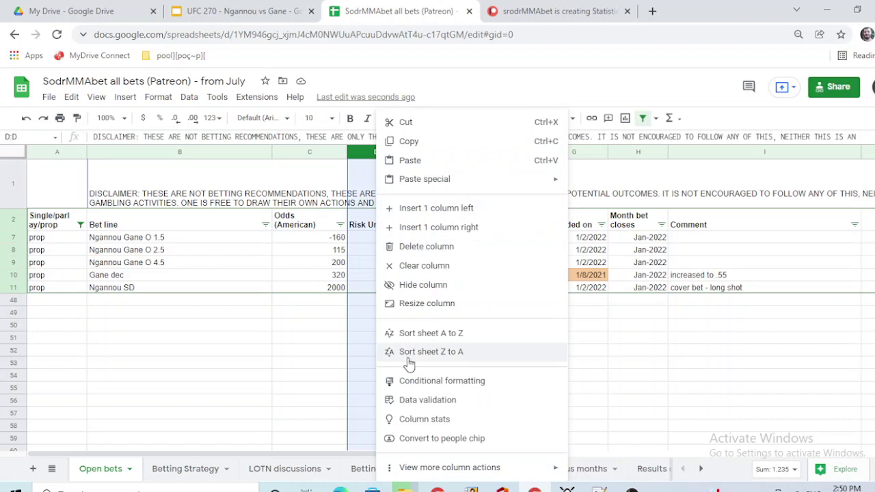
click(424, 286)
Step: Set the Single/parlay/prop filter to show all bet types: prop, parlay, RR-2 team and single
click(80, 224)
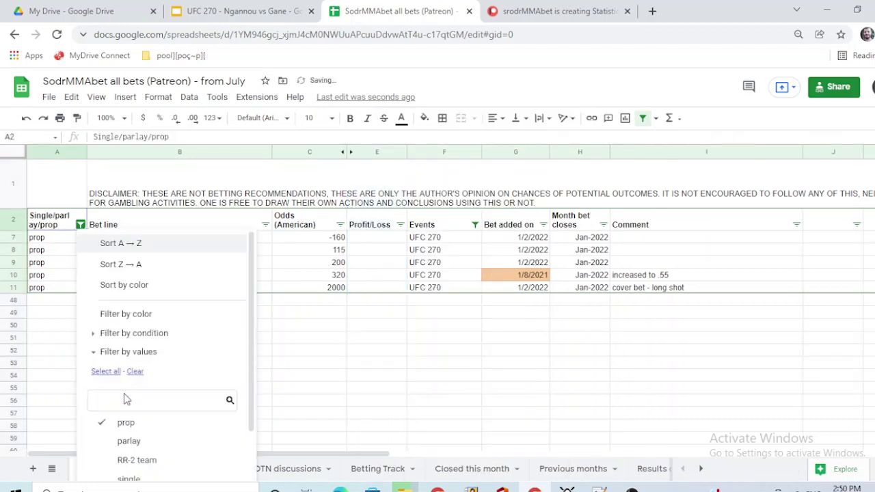
click(102, 371)
scroll(186, 427, down, 1)
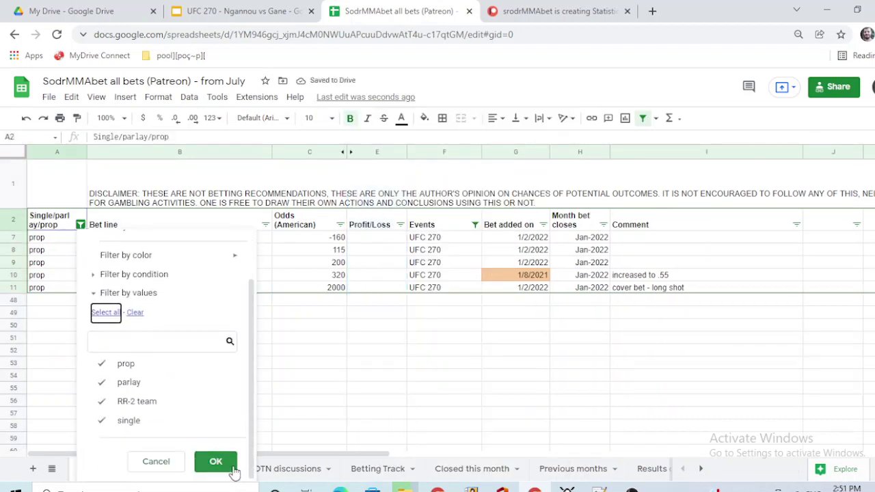
click(213, 462)
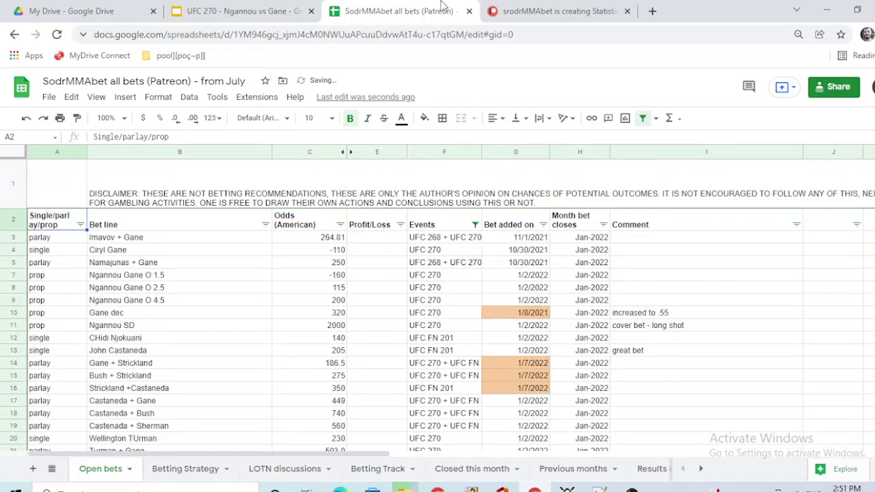
Step: Switch to the UFC 270 - Ngannou vs Gane presentation and open slide 16 on Jack Della Maddalena vs Warlley Alves
click(250, 11)
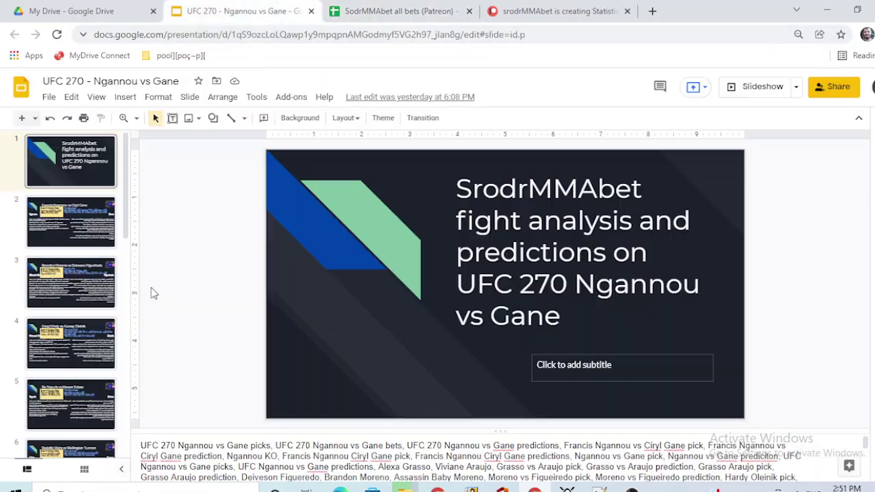
scroll(75, 316, down, 10)
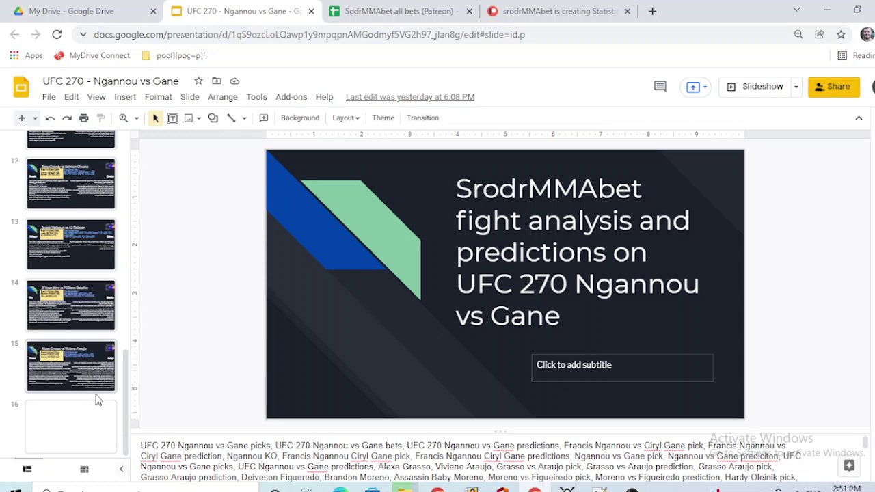
click(95, 445)
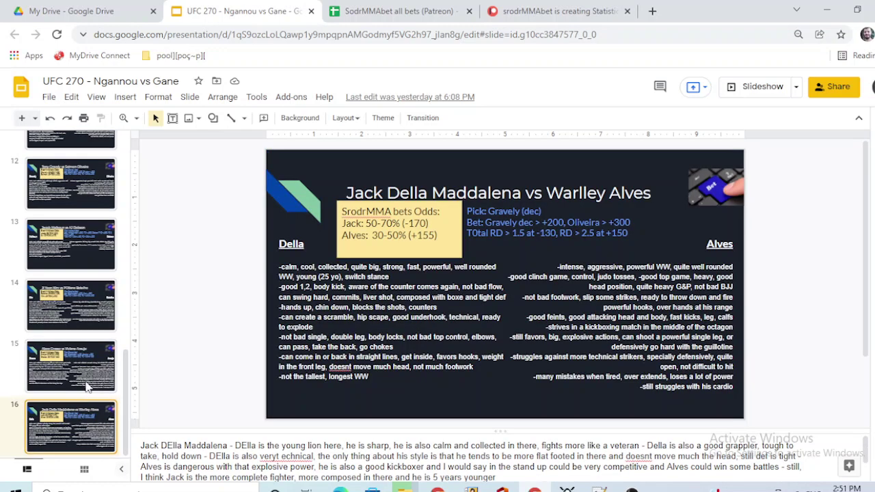